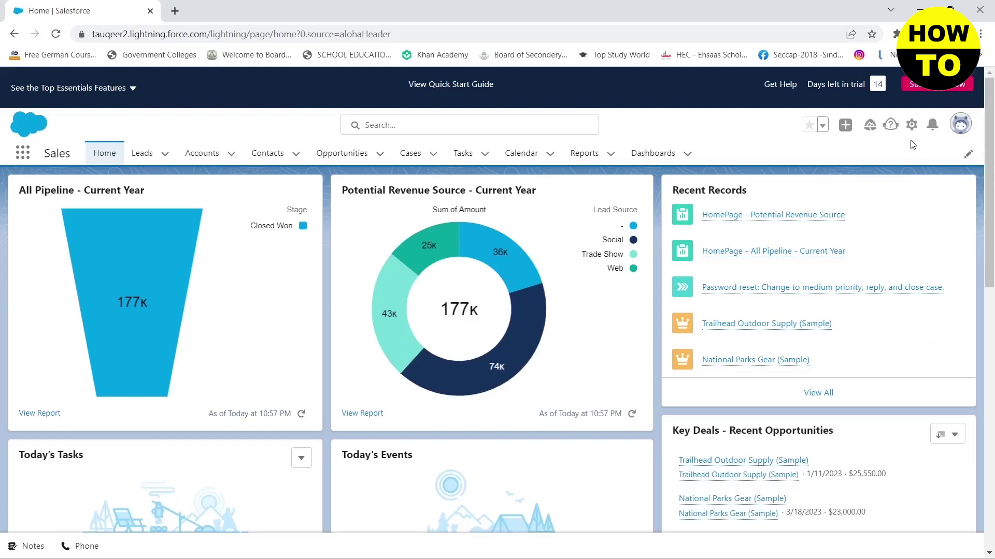
Launch Salesforce Setup in a new tab from the gear menu on the Sales home page
{"action": "left_click", "coordinate": [911, 124]}
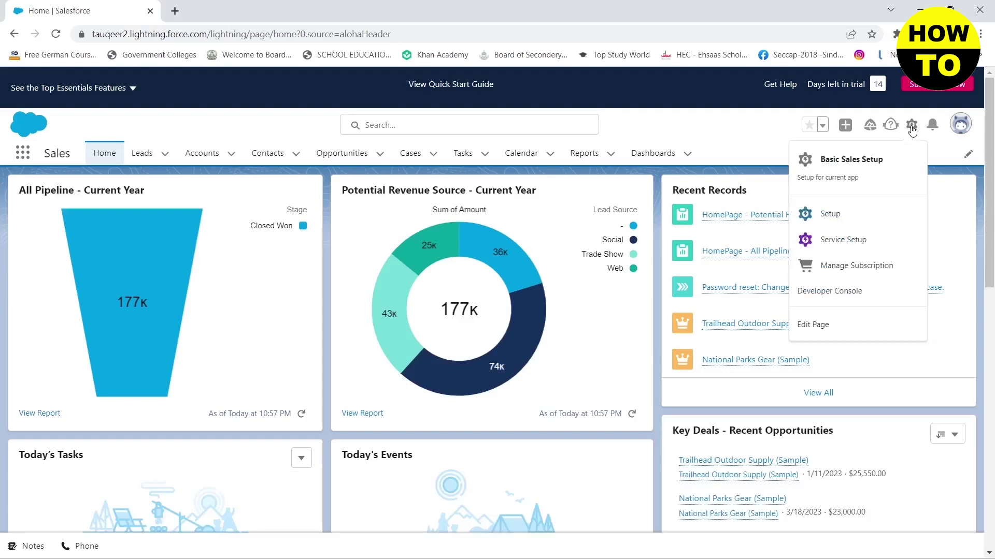
{"action": "left_click", "coordinate": [829, 214]}
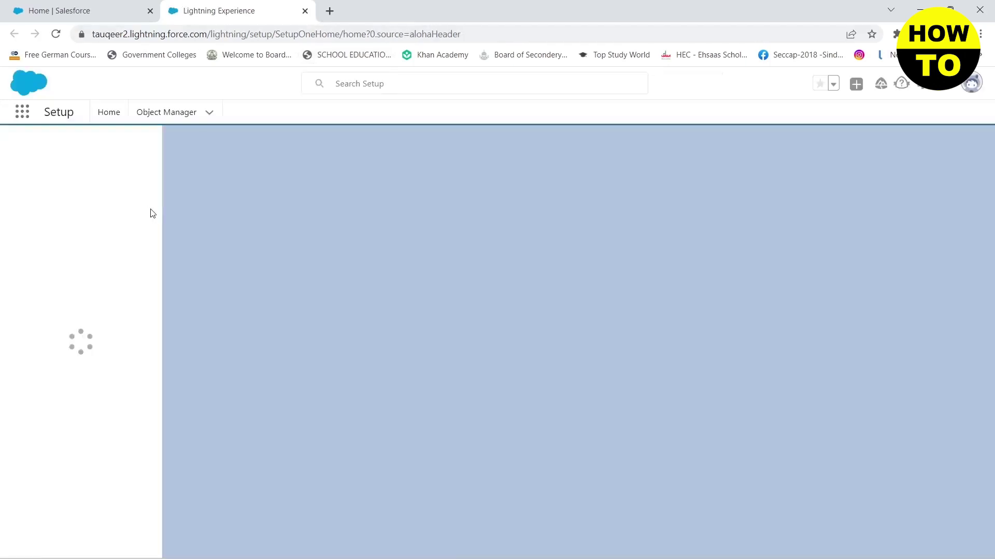
Find 'user' in Setup Quick Find and show the Users list of five accounts
{"action": "left_click", "coordinate": [63, 149]}
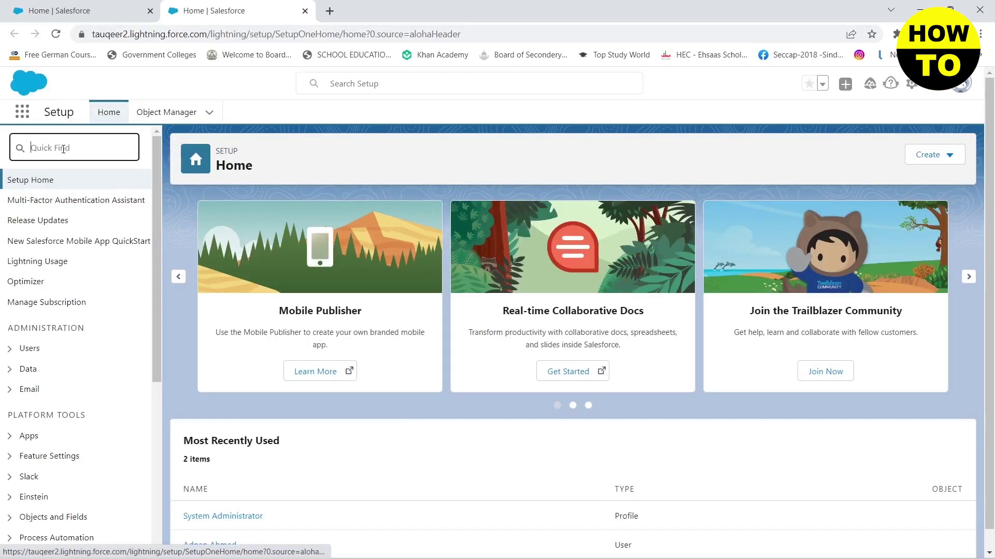
{"action": "type", "text": "user"}
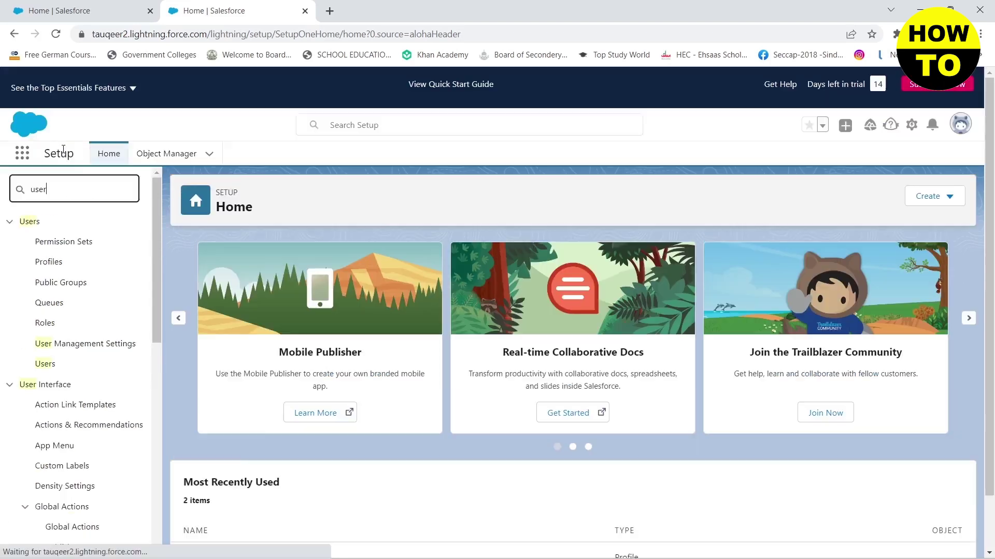
{"action": "left_click", "coordinate": [44, 364]}
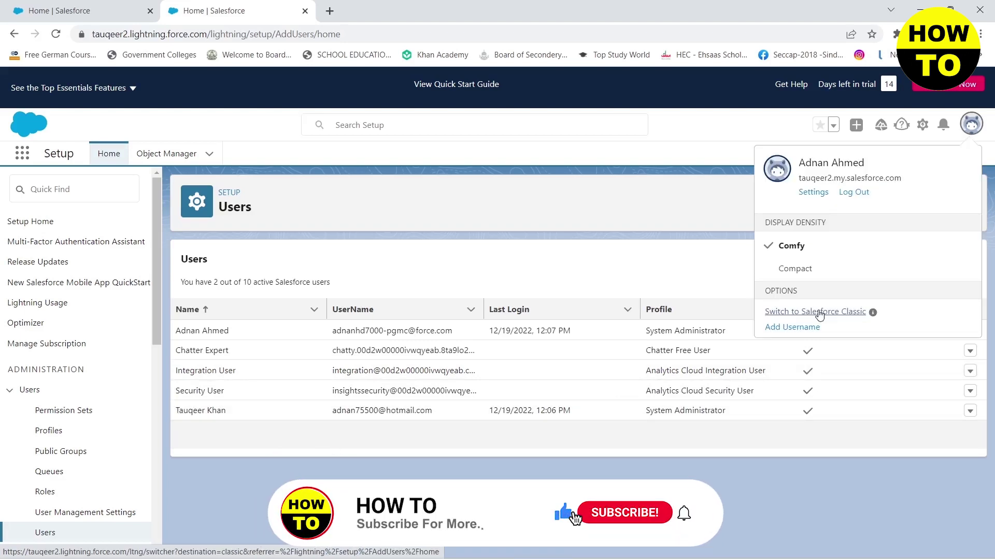
Switch to Salesforce Classic and display Manage Users > Users with all five accounts
{"action": "left_click", "coordinate": [819, 312]}
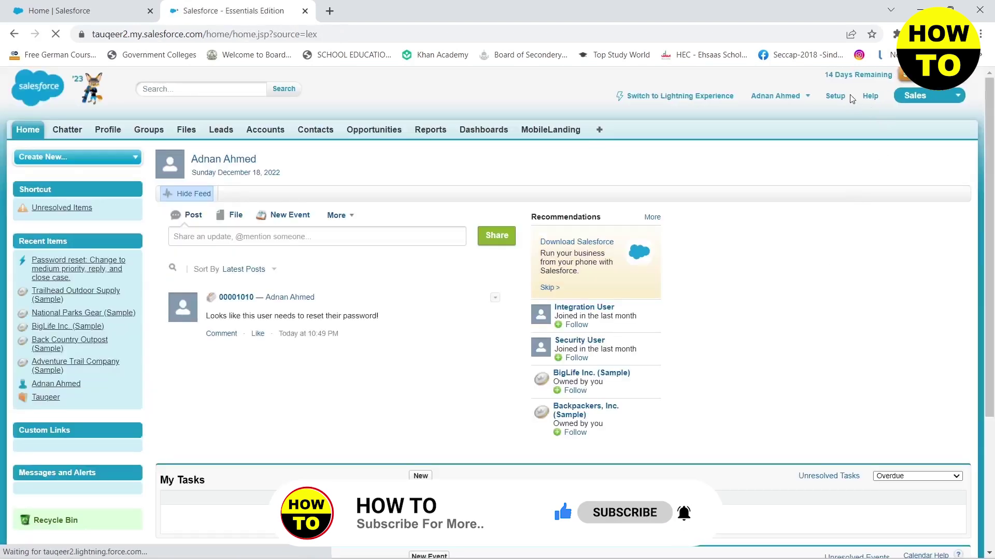
{"action": "left_click", "coordinate": [835, 96]}
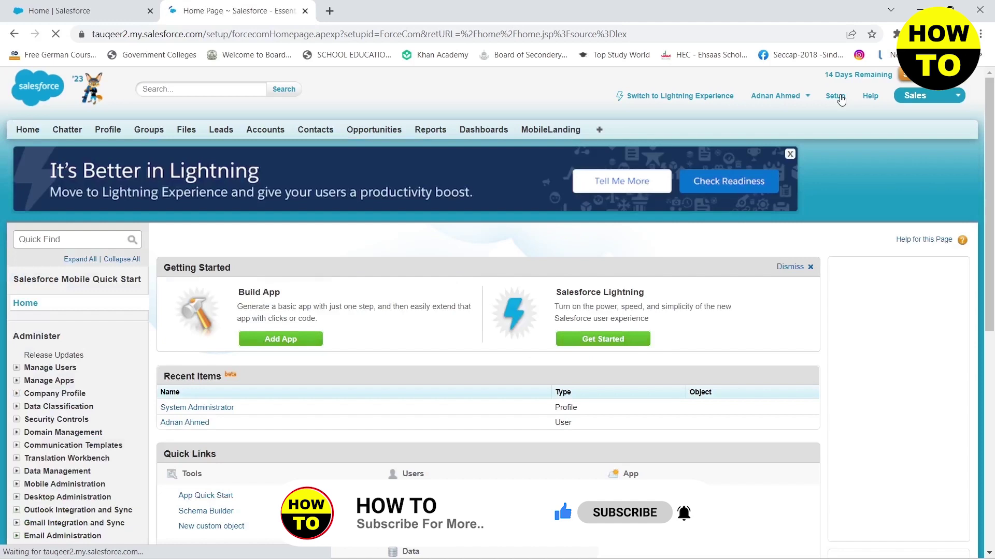
{"action": "left_click", "coordinate": [77, 239]}
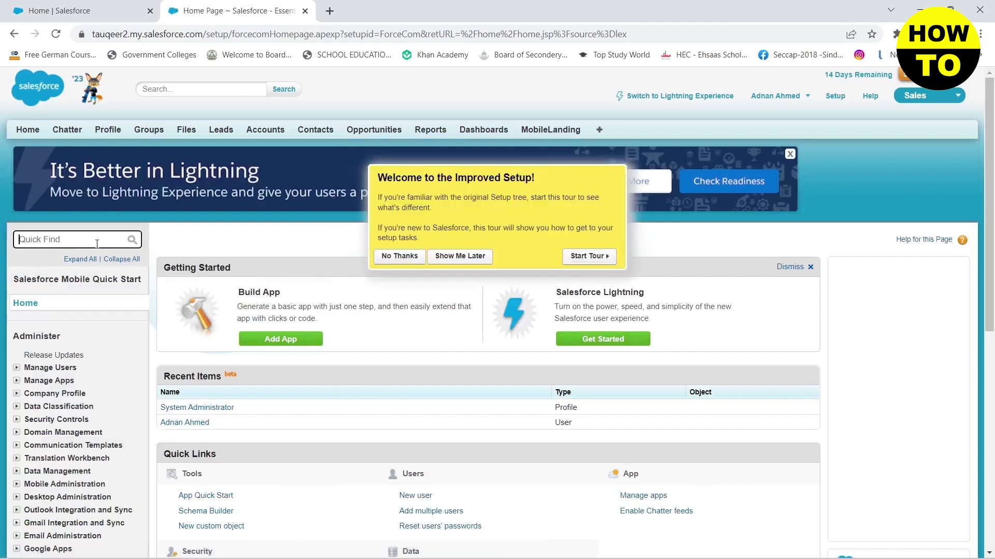
{"action": "type", "text": "user"}
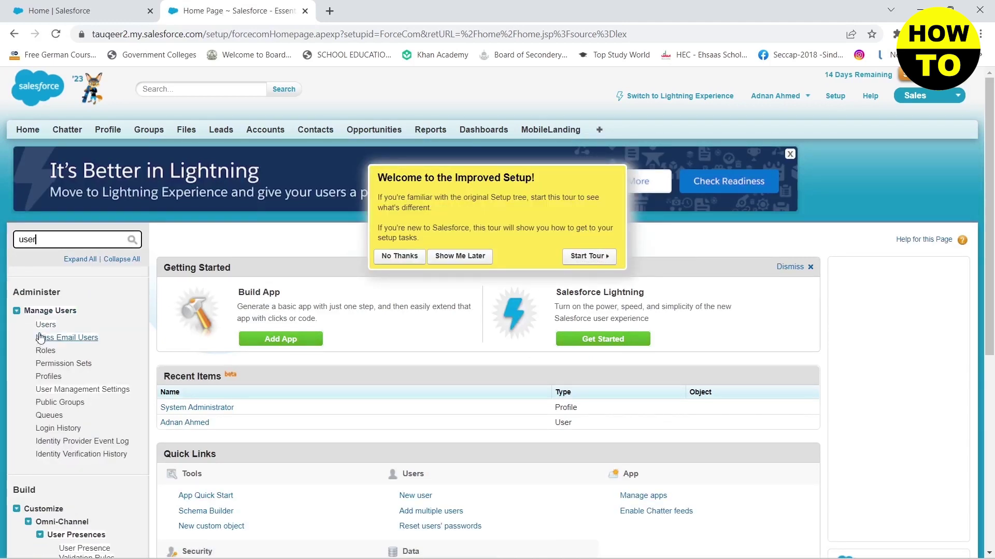
{"action": "left_click", "coordinate": [45, 324]}
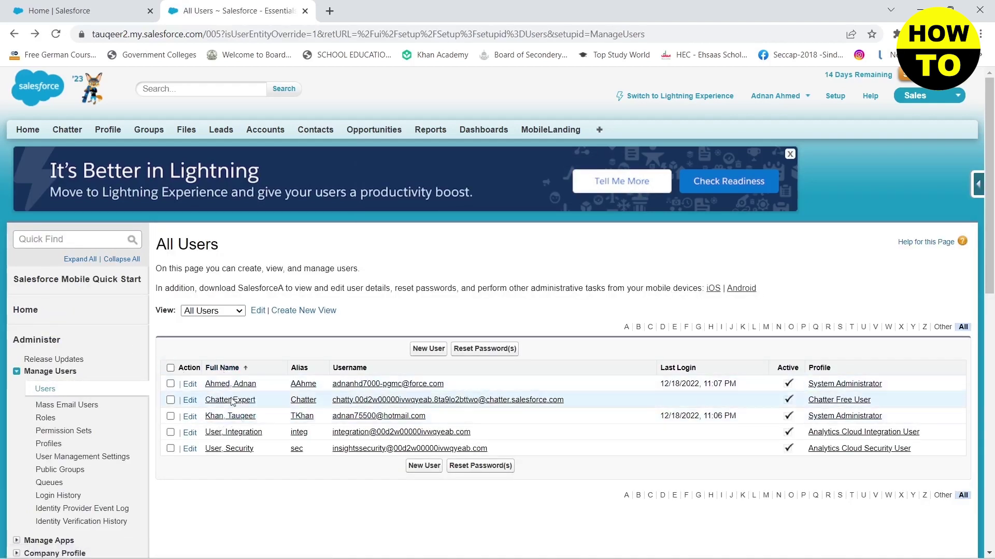
{"action": "left_click", "coordinate": [189, 416]}
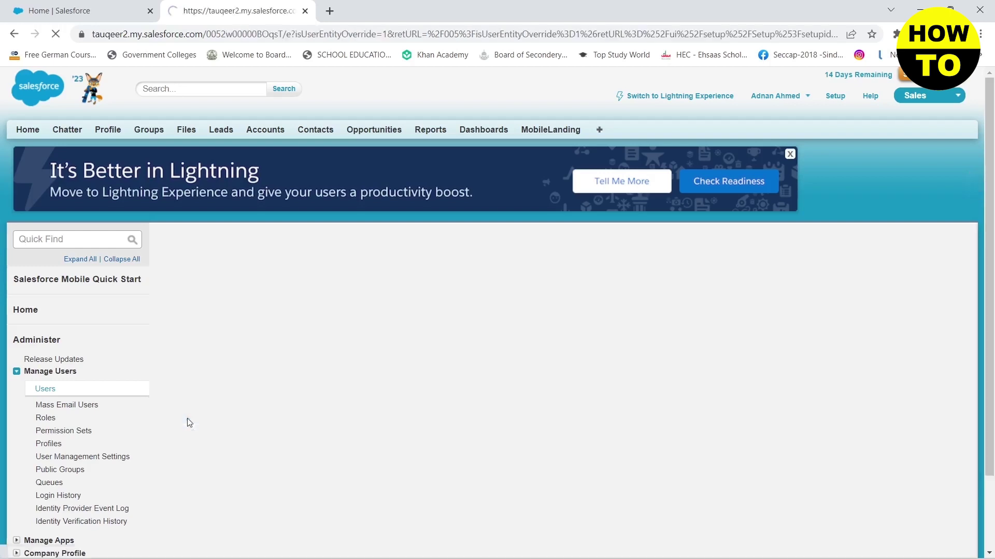
{"action": "scroll", "coordinate": [647, 414], "scroll_direction": "down", "scroll_amount": 1}
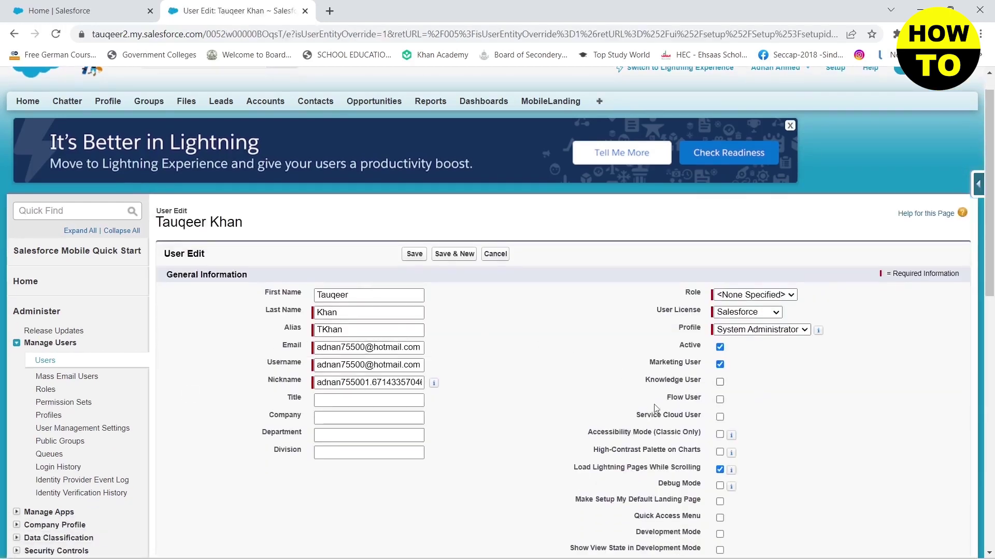
{"action": "left_click", "coordinate": [719, 347]}
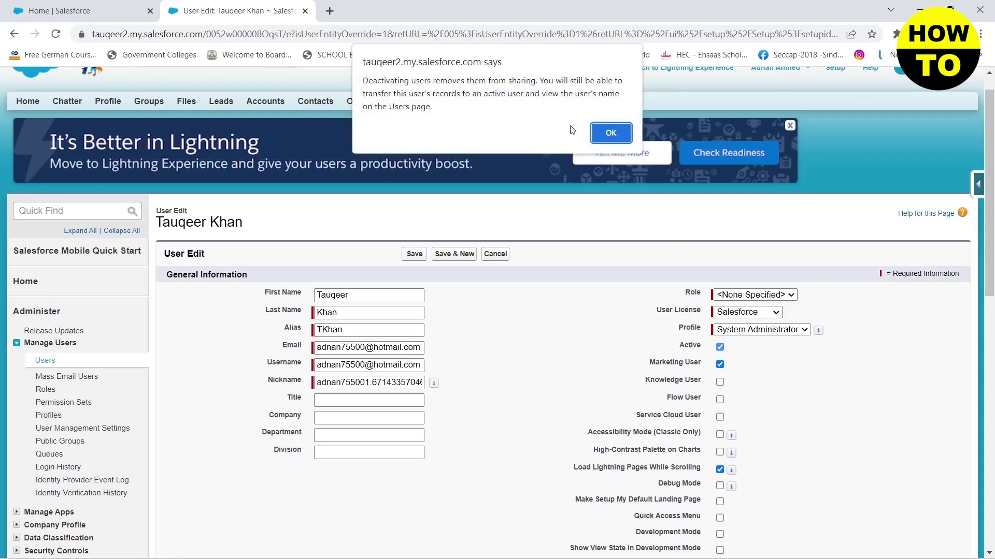
{"action": "left_click", "coordinate": [611, 132]}
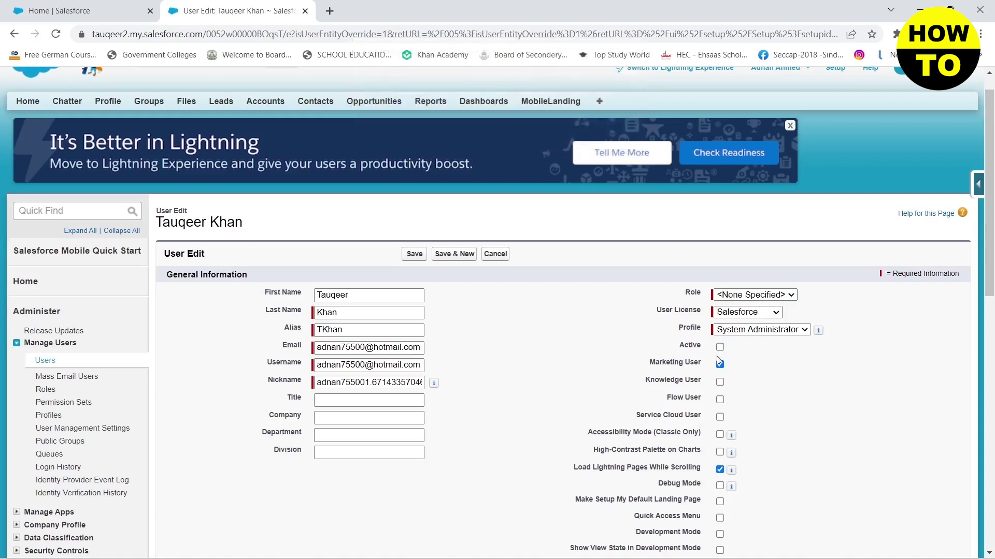
{"action": "scroll", "coordinate": [720, 365], "scroll_direction": "down", "scroll_amount": 1}
{"action": "left_click", "coordinate": [720, 407]}
{"action": "scroll", "coordinate": [721, 410], "scroll_direction": "down", "scroll_amount": 2}
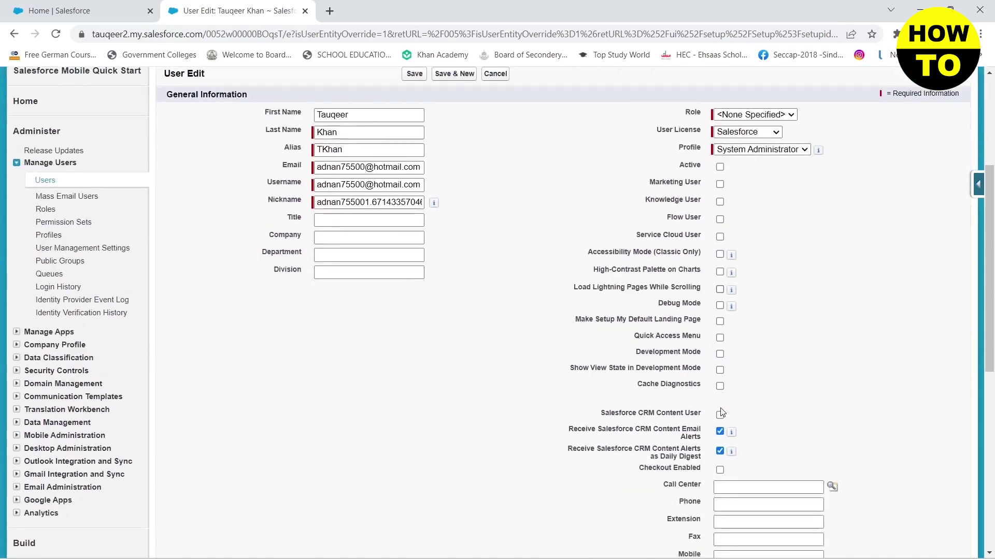
{"action": "left_click", "coordinate": [720, 432]}
{"action": "scroll", "coordinate": [721, 436], "scroll_direction": "down", "scroll_amount": 3}
{"action": "scroll", "coordinate": [721, 437], "scroll_direction": "down", "scroll_amount": 3}
{"action": "scroll", "coordinate": [722, 437], "scroll_direction": "down", "scroll_amount": 2}
{"action": "scroll", "coordinate": [721, 453], "scroll_direction": "down", "scroll_amount": 1}
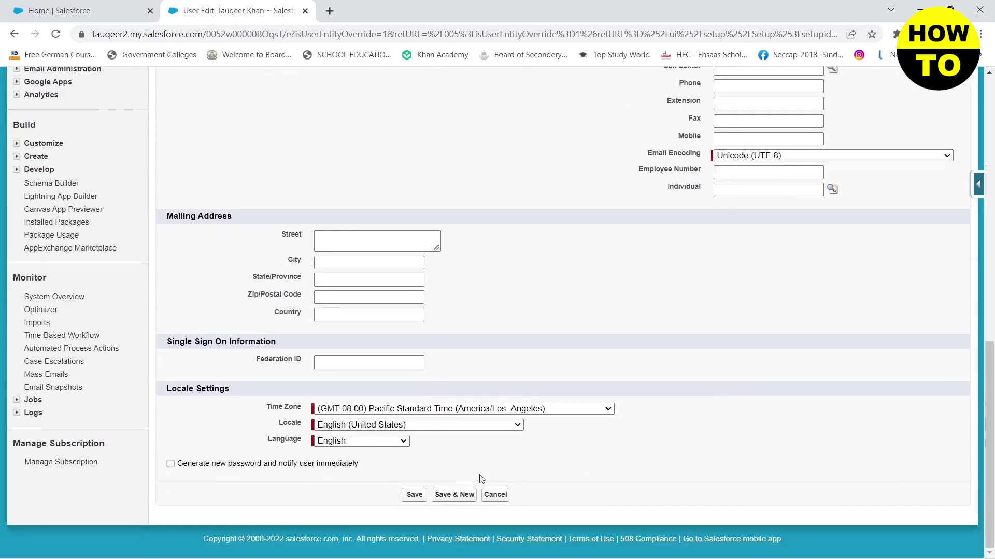
{"action": "left_click", "coordinate": [414, 494]}
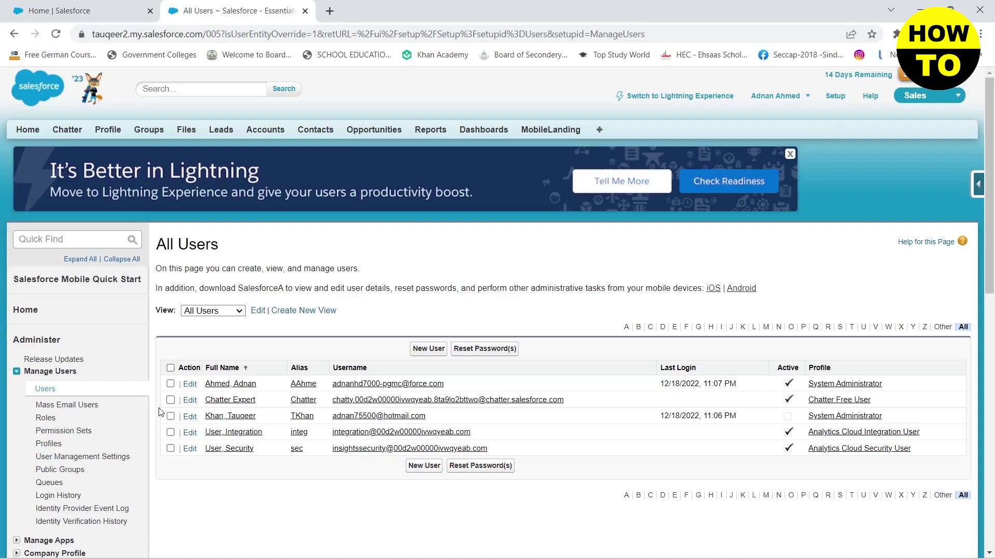
{"action": "left_click_drag", "start_coordinate": [179, 366], "coordinate": [160, 409]}
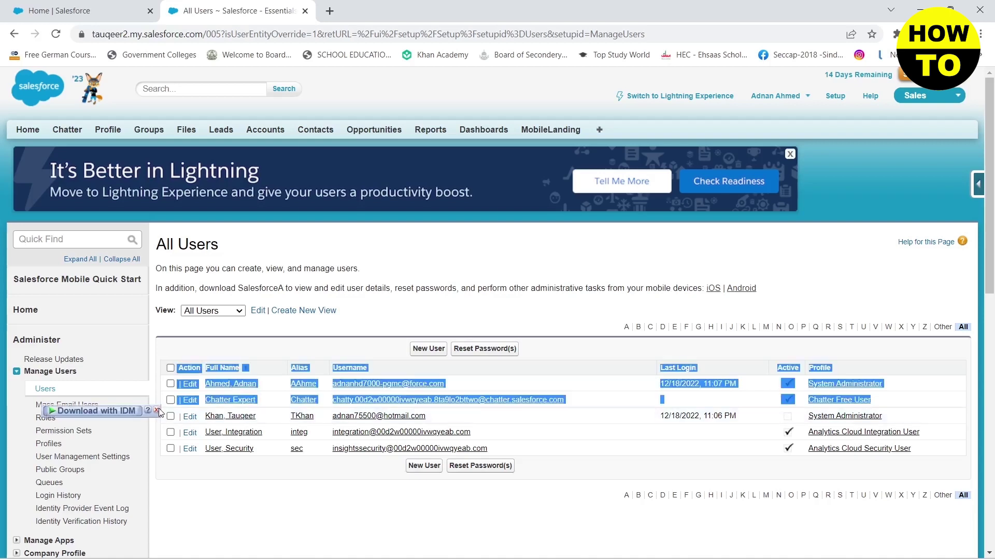
{"action": "left_click", "coordinate": [157, 409]}
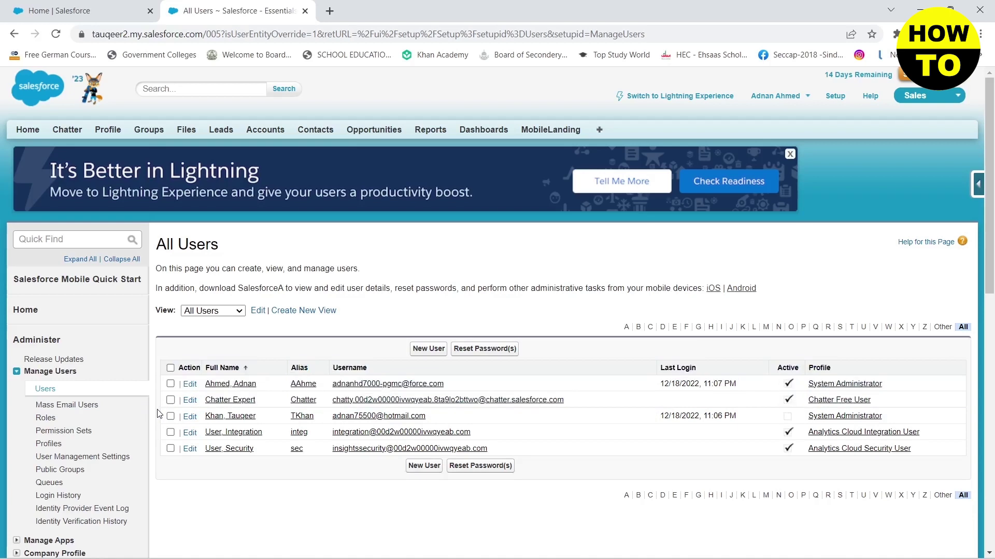